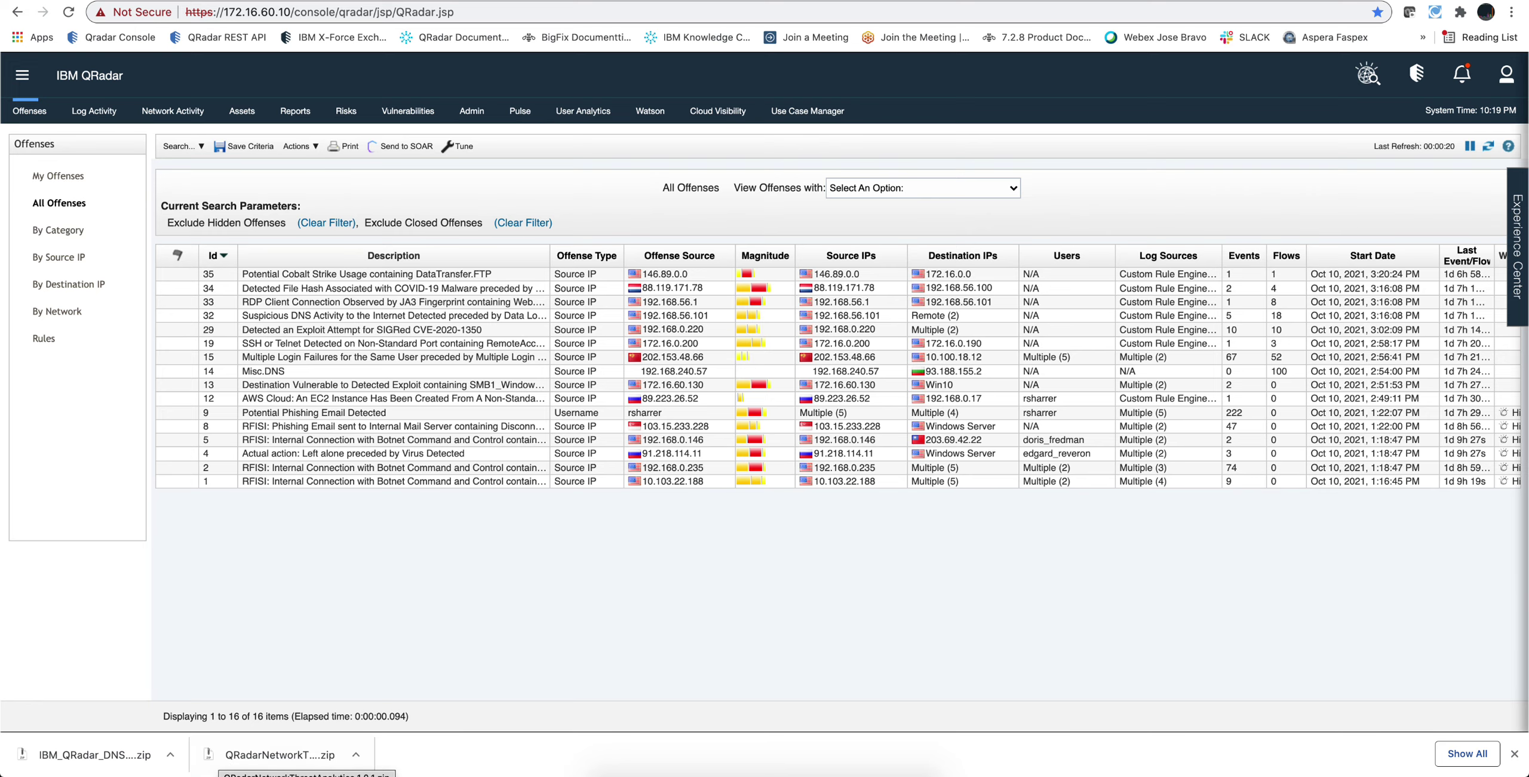
# Open Offense 4's summary and launch its list of 3 events
pyautogui.doubleClick(218, 452)
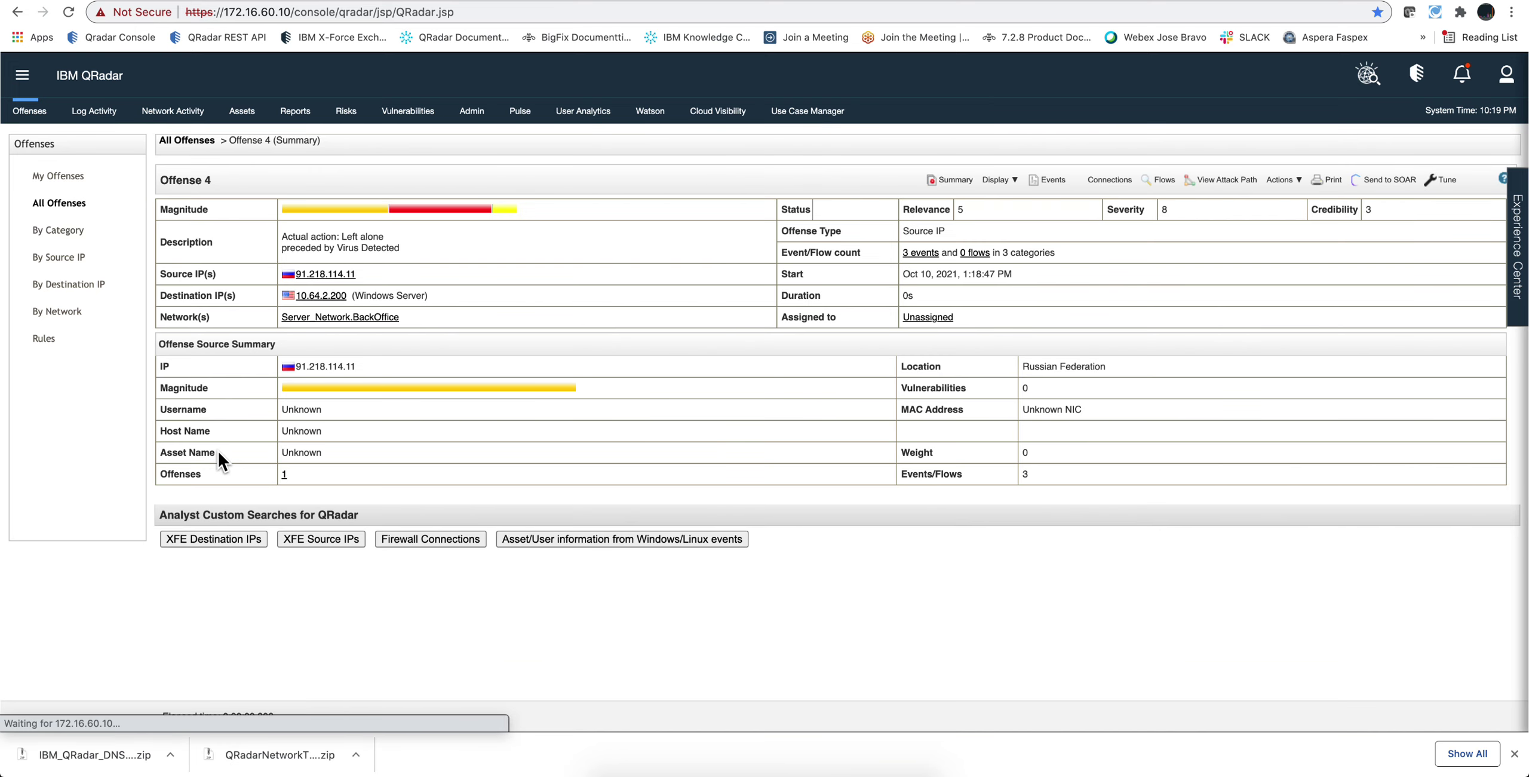
pyautogui.click(921, 252)
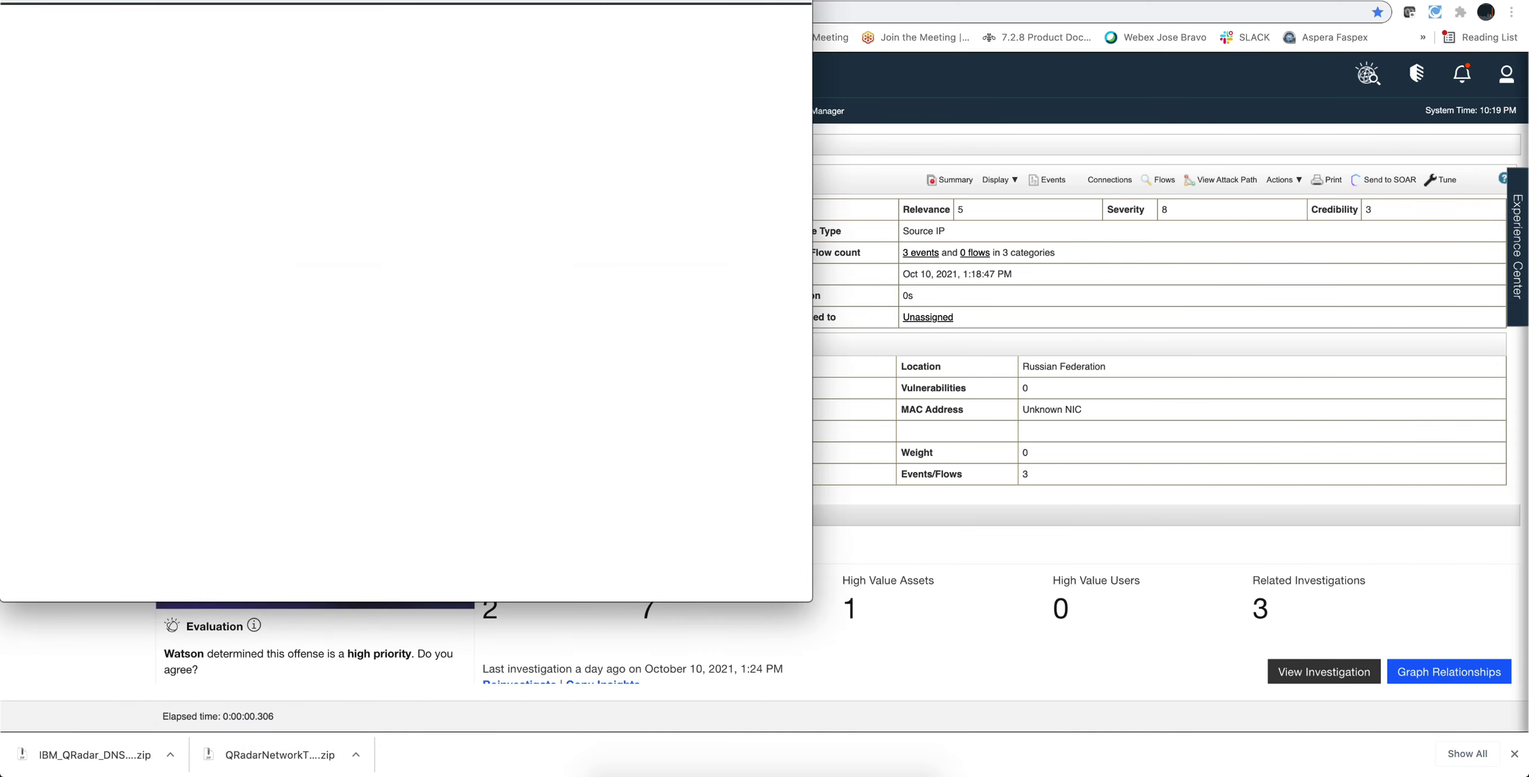
# Select the 'Virus Detected, Actual action: Left alone' event and show its Actions menu
pyautogui.moveTo(711, 8); pyautogui.dragTo(906, 159)
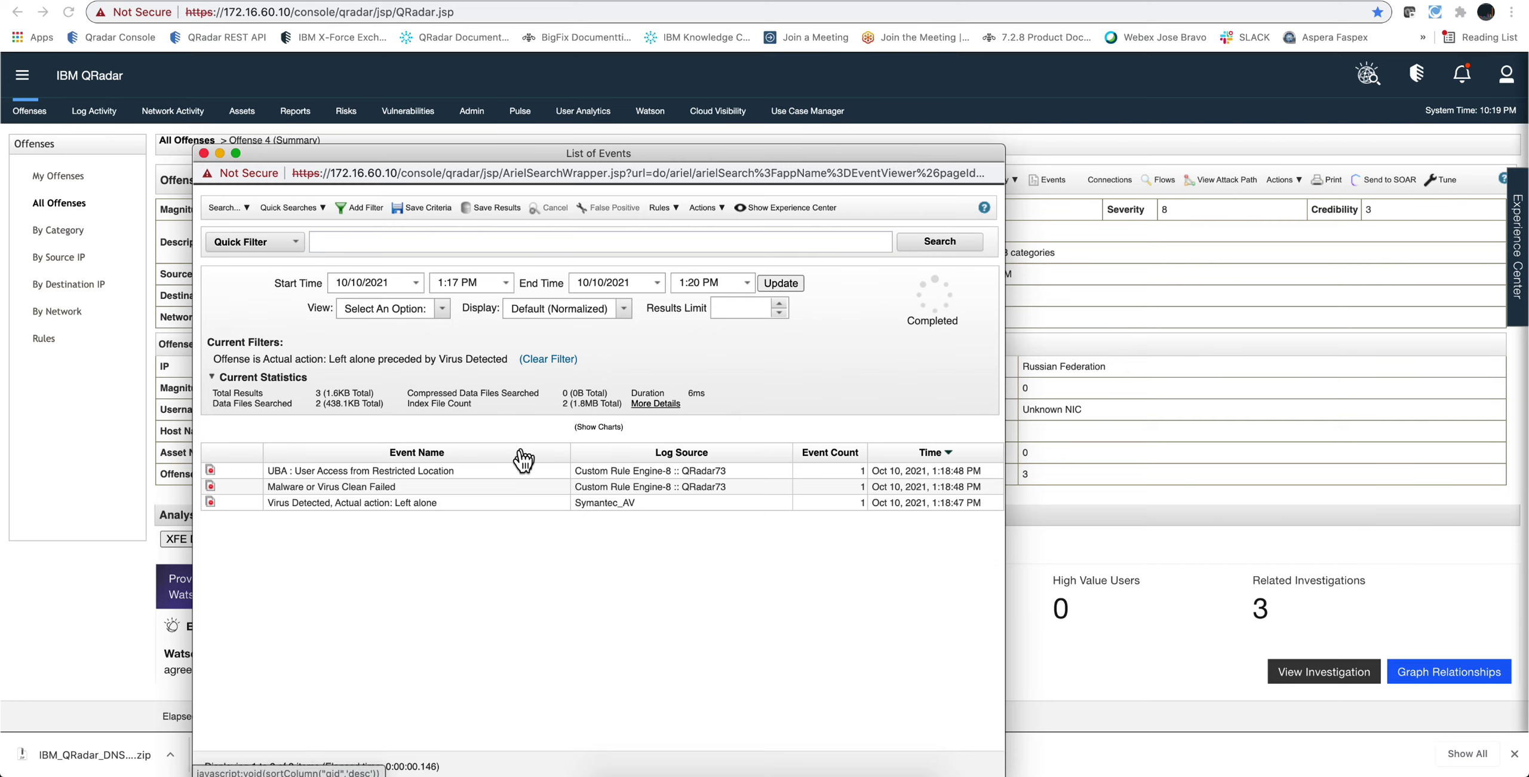
pyautogui.click(399, 501)
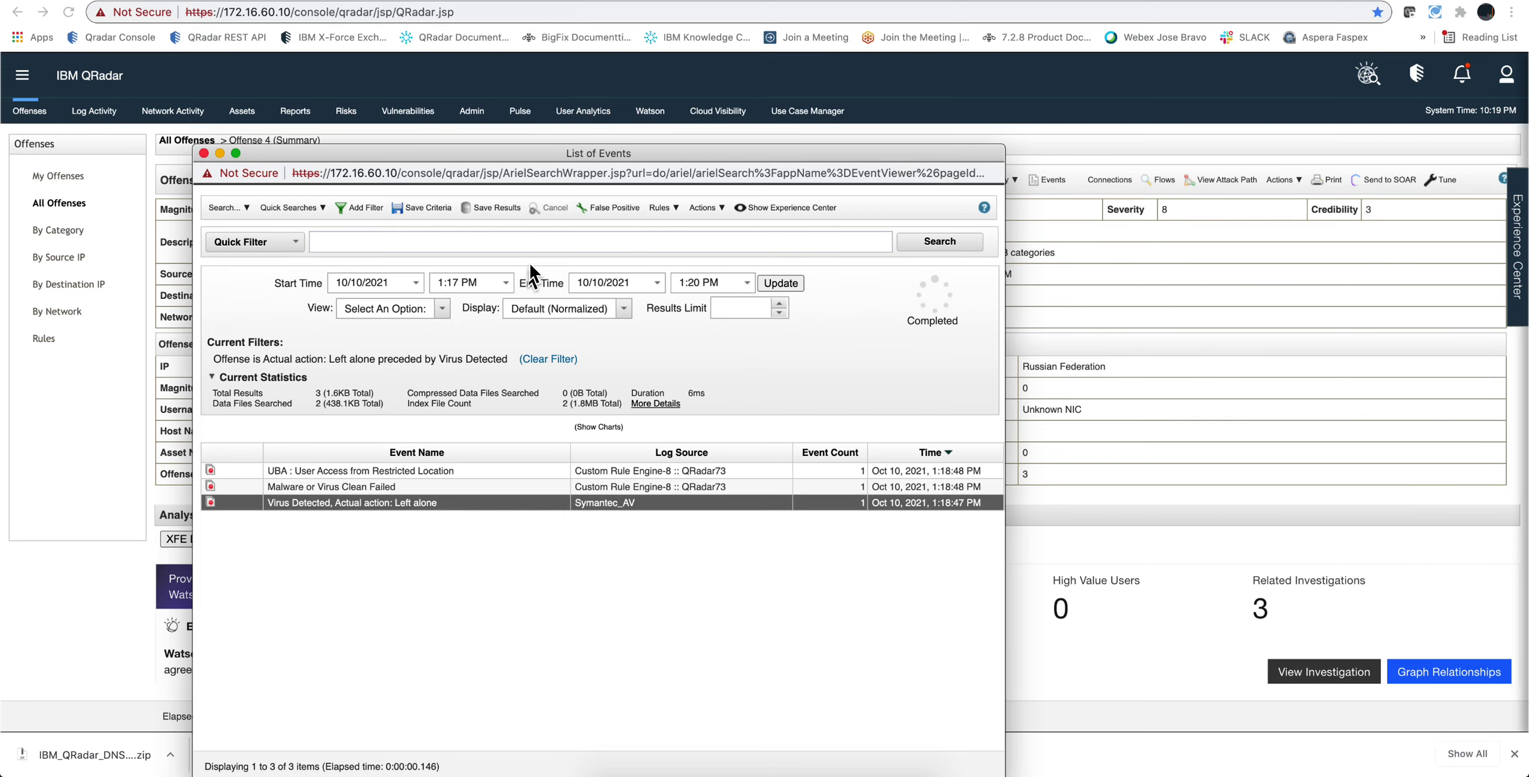
pyautogui.click(708, 207)
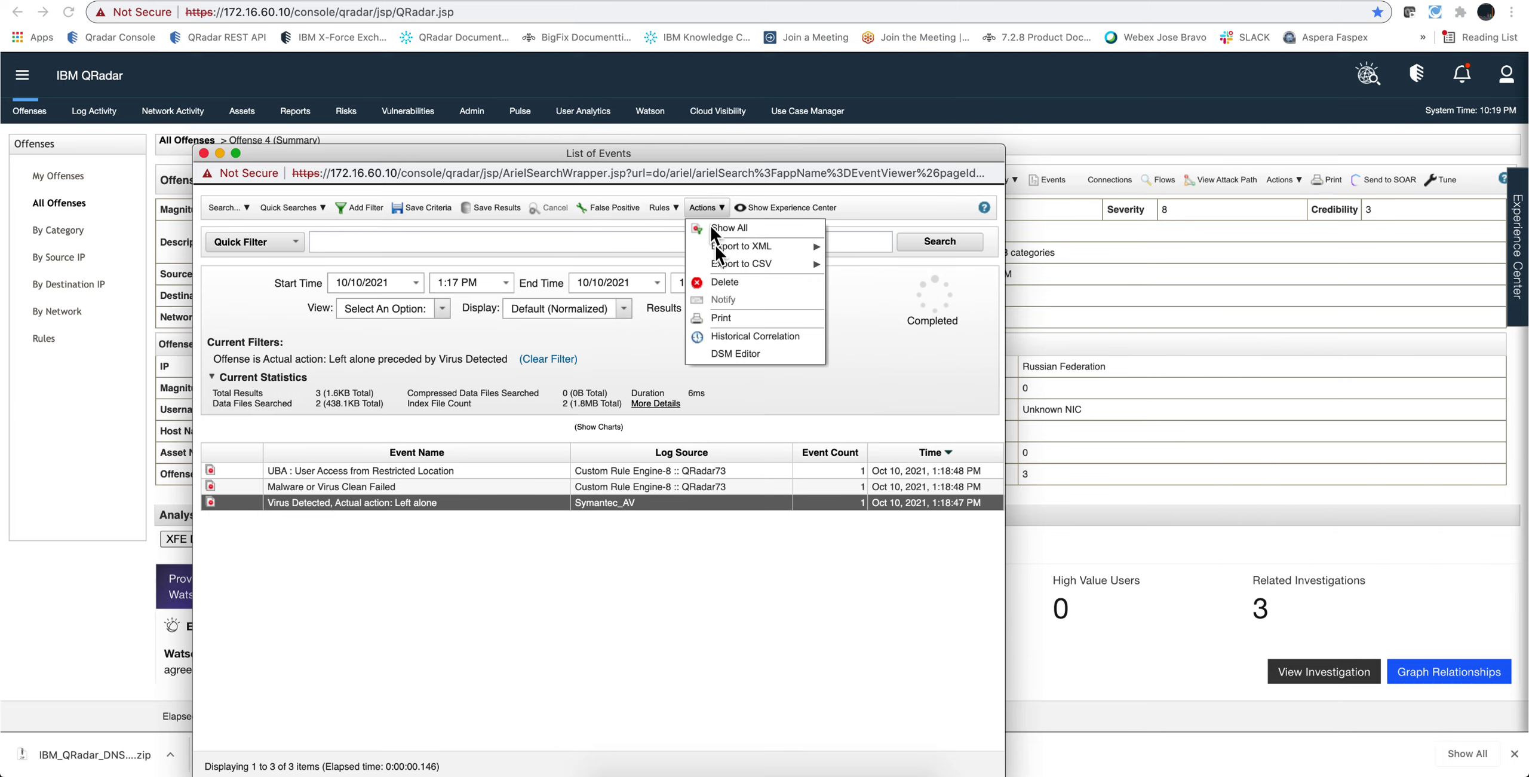
# In the Symantec Endpoint Protection DSM Editor, replace the workspace payload with the sshd authentication-error log
pyautogui.click(723, 353)
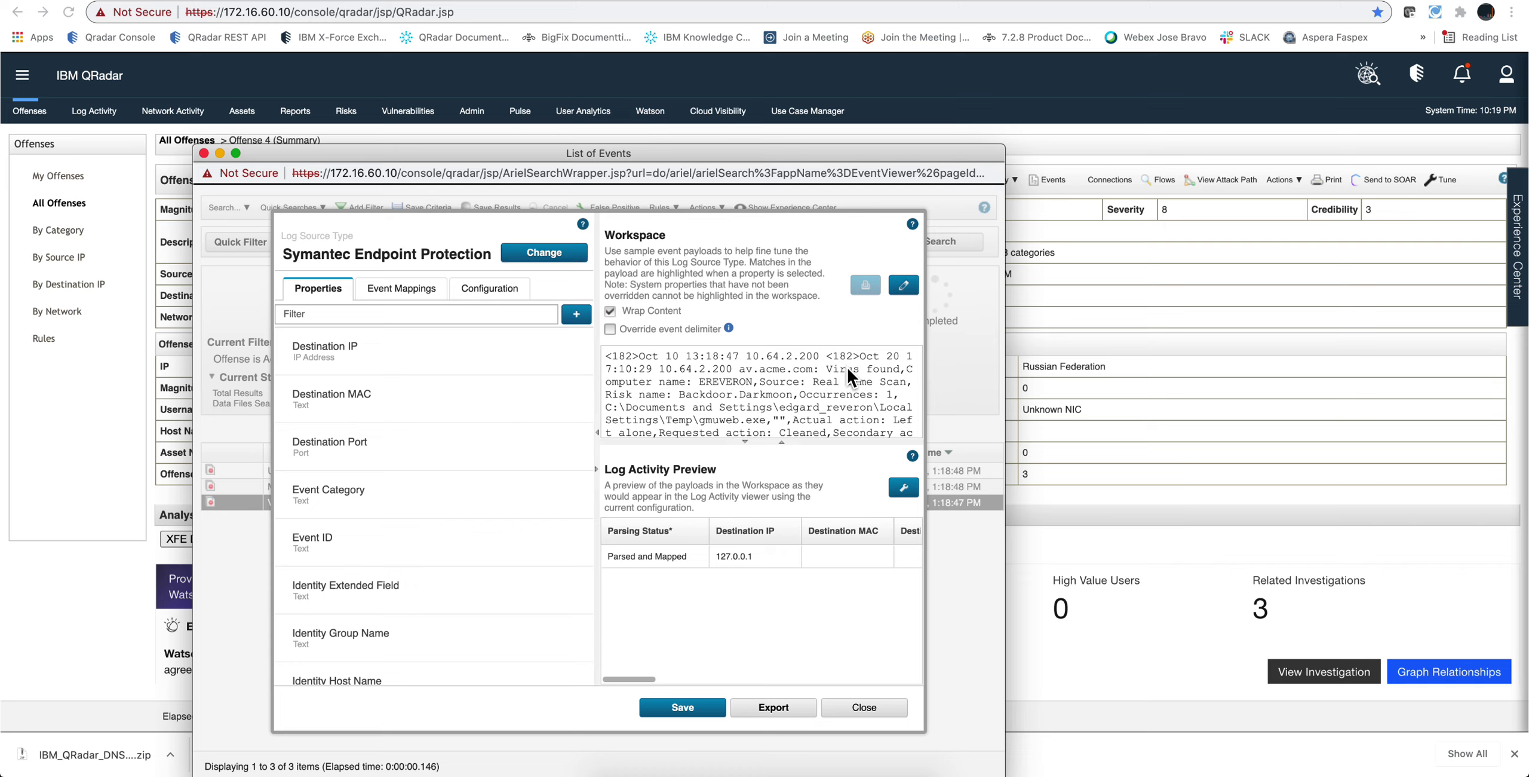
pyautogui.click(902, 286)
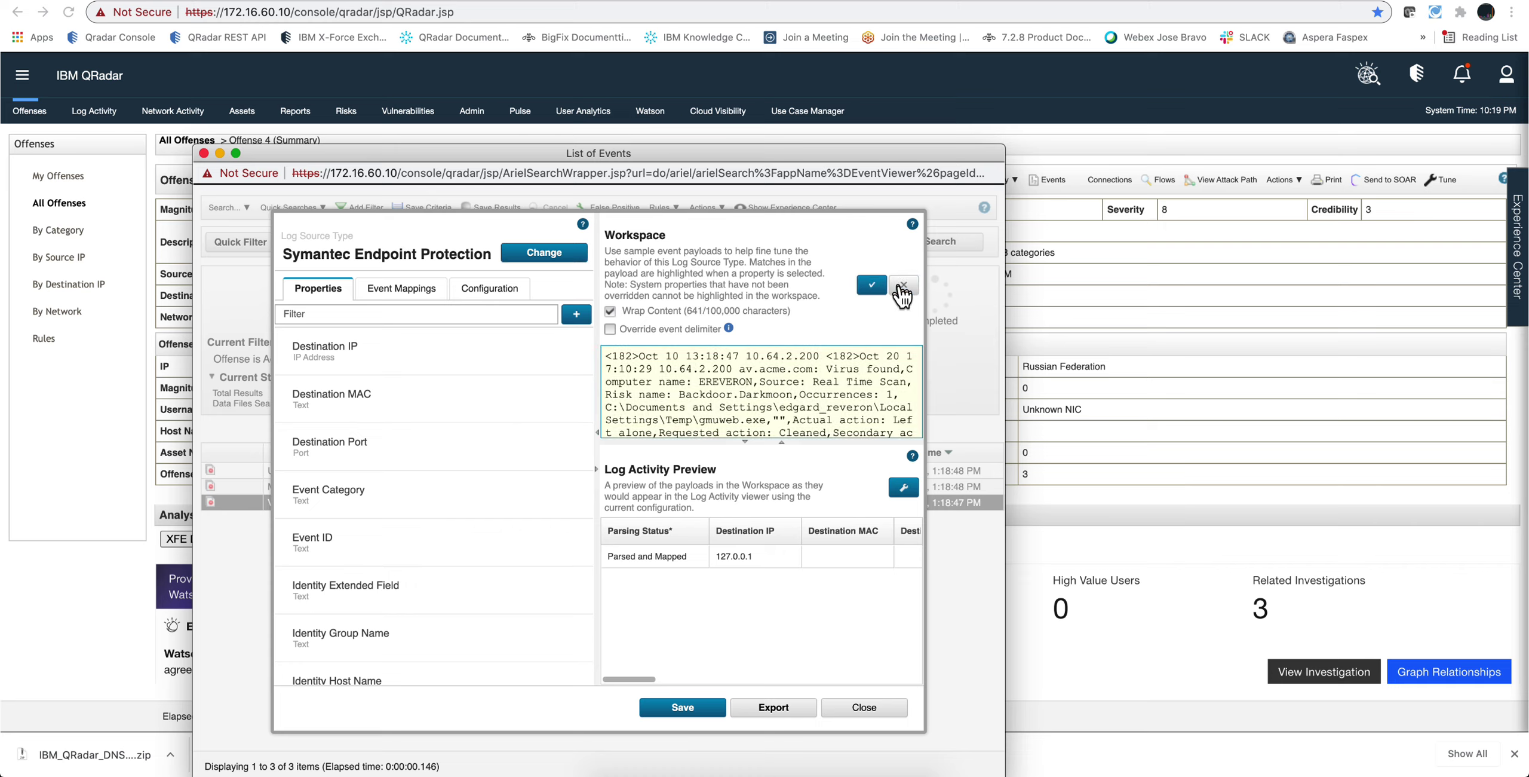
pyautogui.click(809, 381)
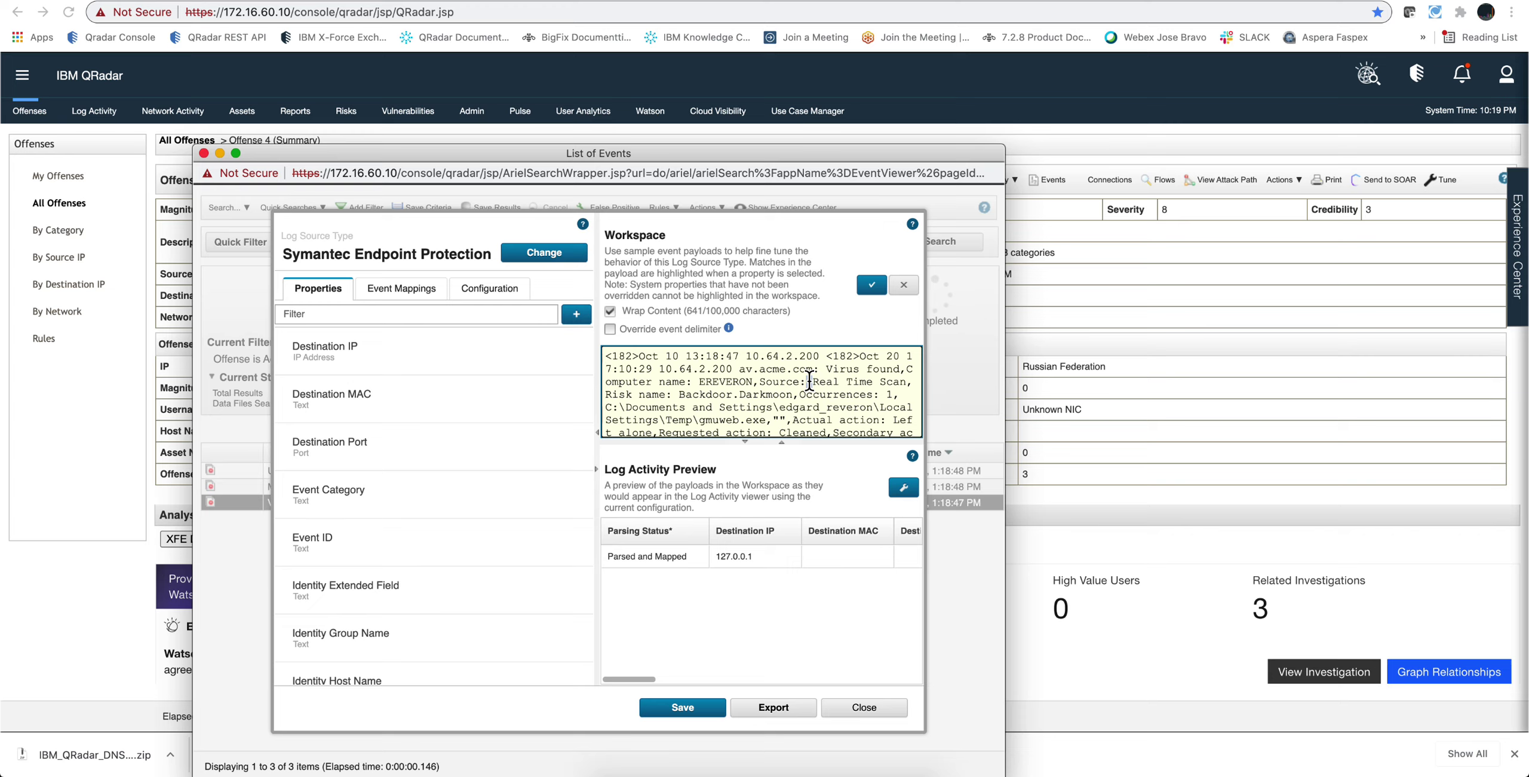
pyautogui.hotkey('ctrl', 'a')
pyautogui.press('BackSpace')
pyautogui.write('<118>Oct 11 15:5413 kernel : Oct 11 15:54:13 gnu.linuxserver.test sshd[708] : error PAM: authentication error for root from 172.16.197.55')
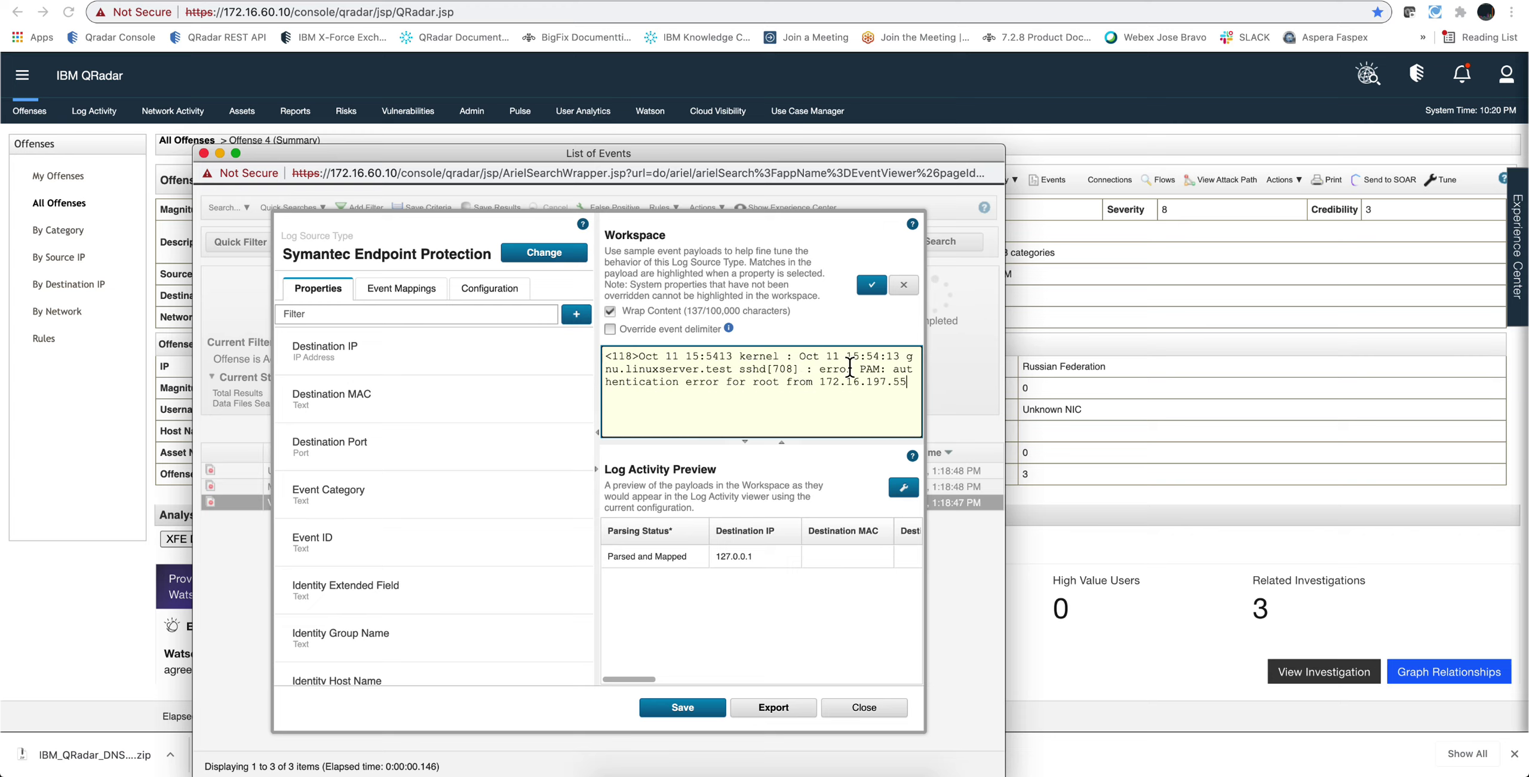
# Highlight 172.16.197.55 in the payload and enable 'Override system behavior' on Source IP
pyautogui.moveTo(909, 381); pyautogui.dragTo(818, 381)
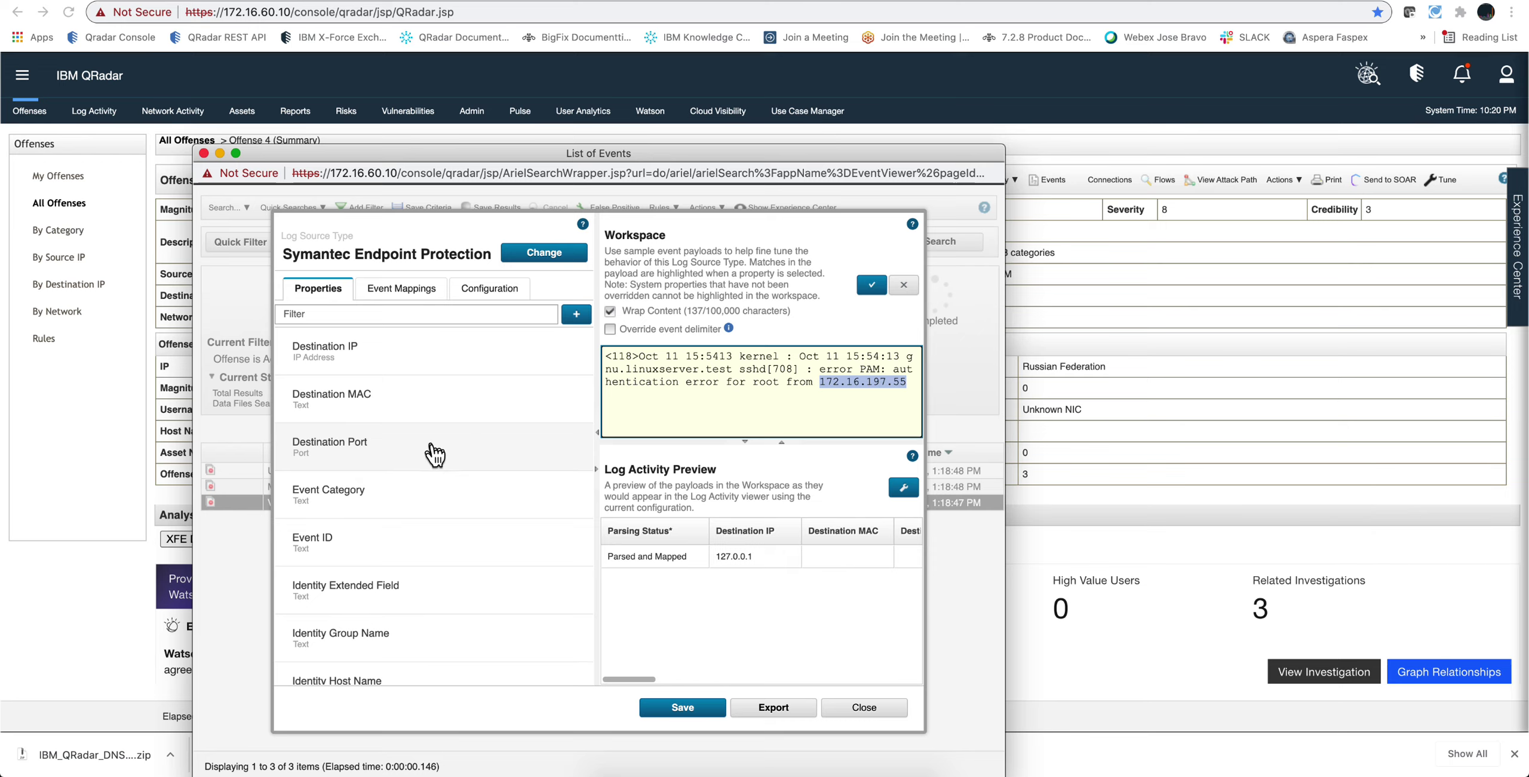
pyautogui.scroll(-8, 435, 455)
pyautogui.scroll(-5, 435, 455)
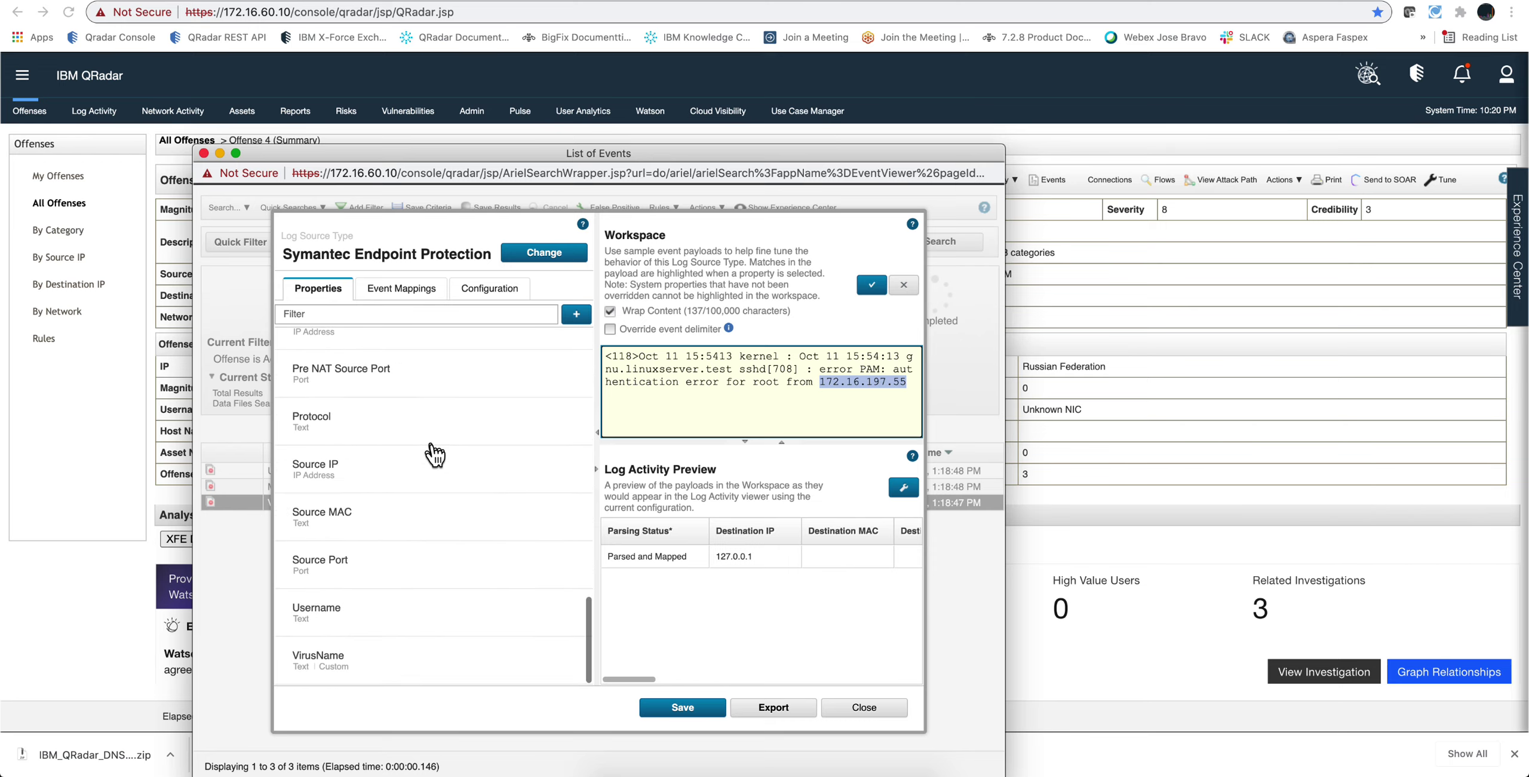
pyautogui.click(391, 478)
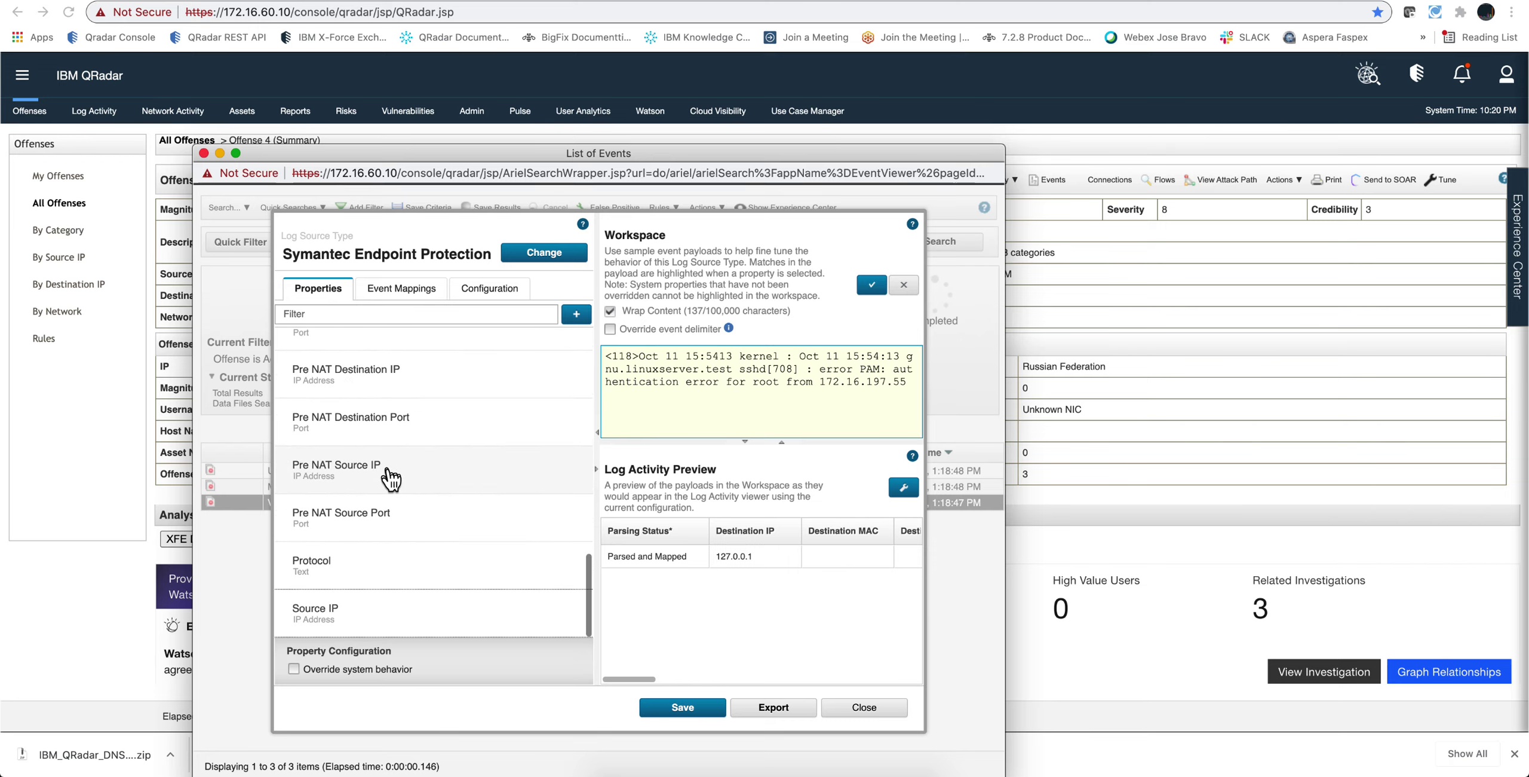
pyautogui.click(295, 668)
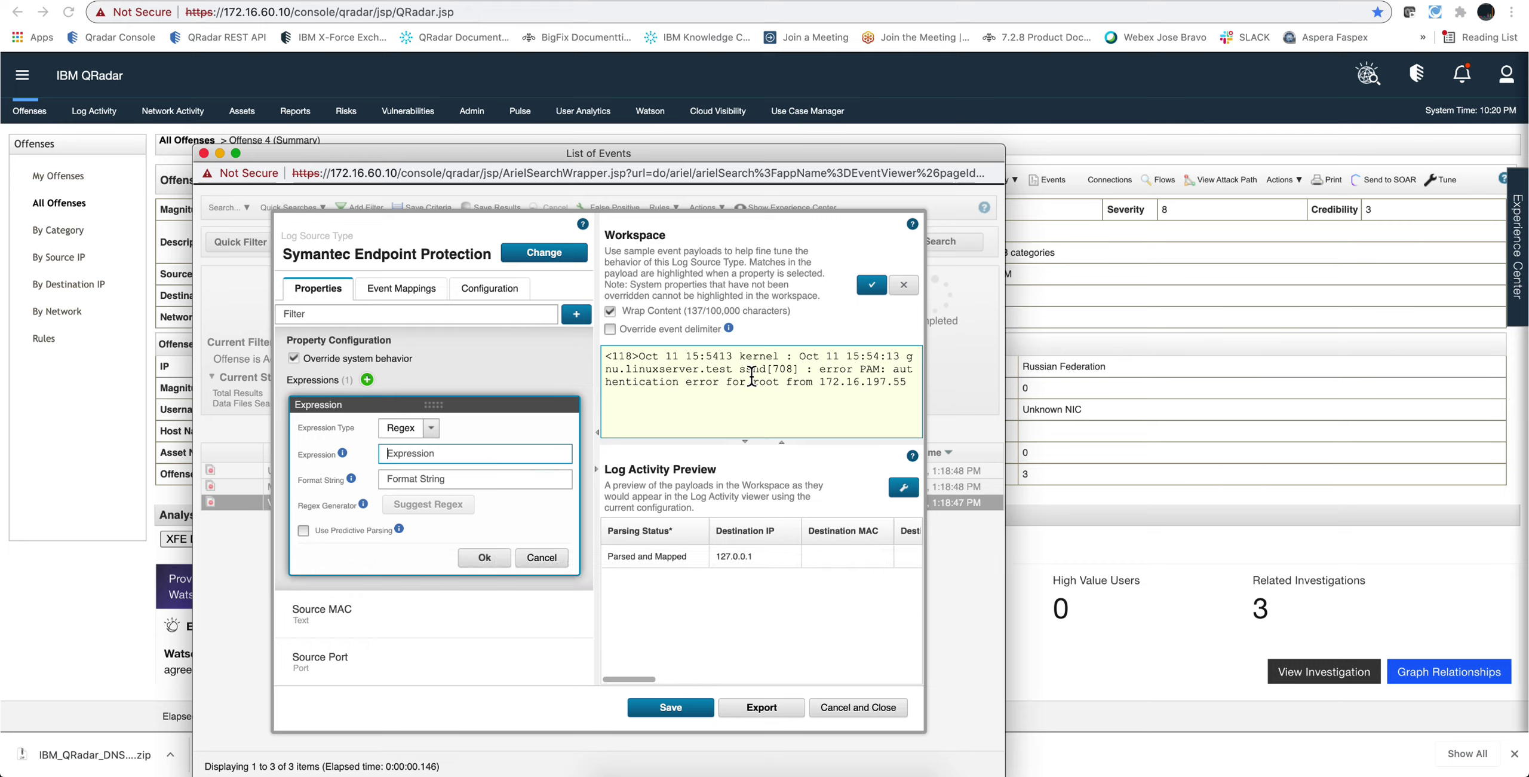
# Save the sample payload, mark 172.16.197.55, and generate a suggested regex with $1 format
pyautogui.click(872, 285)
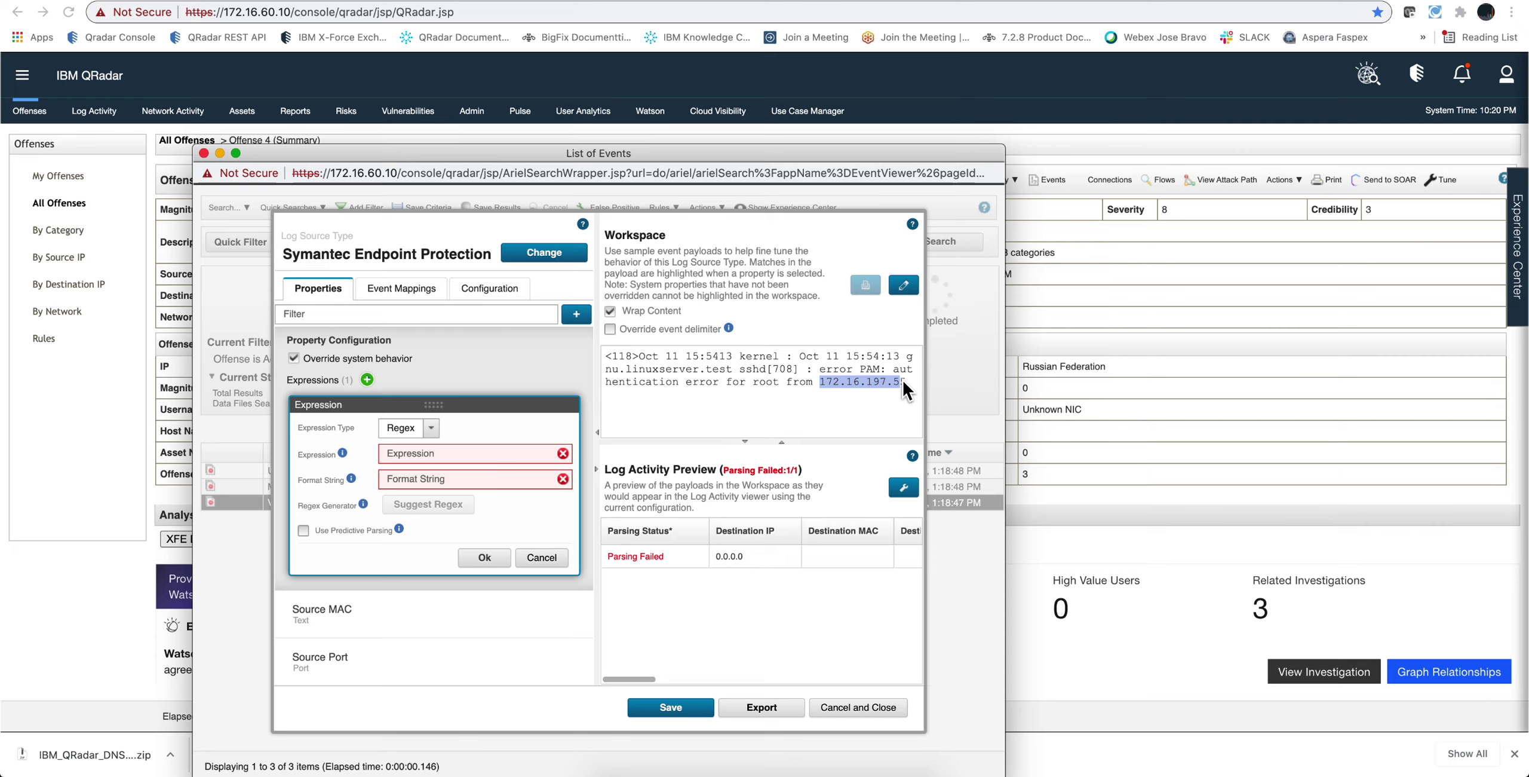
pyautogui.moveTo(907, 380); pyautogui.dragTo(905, 380)
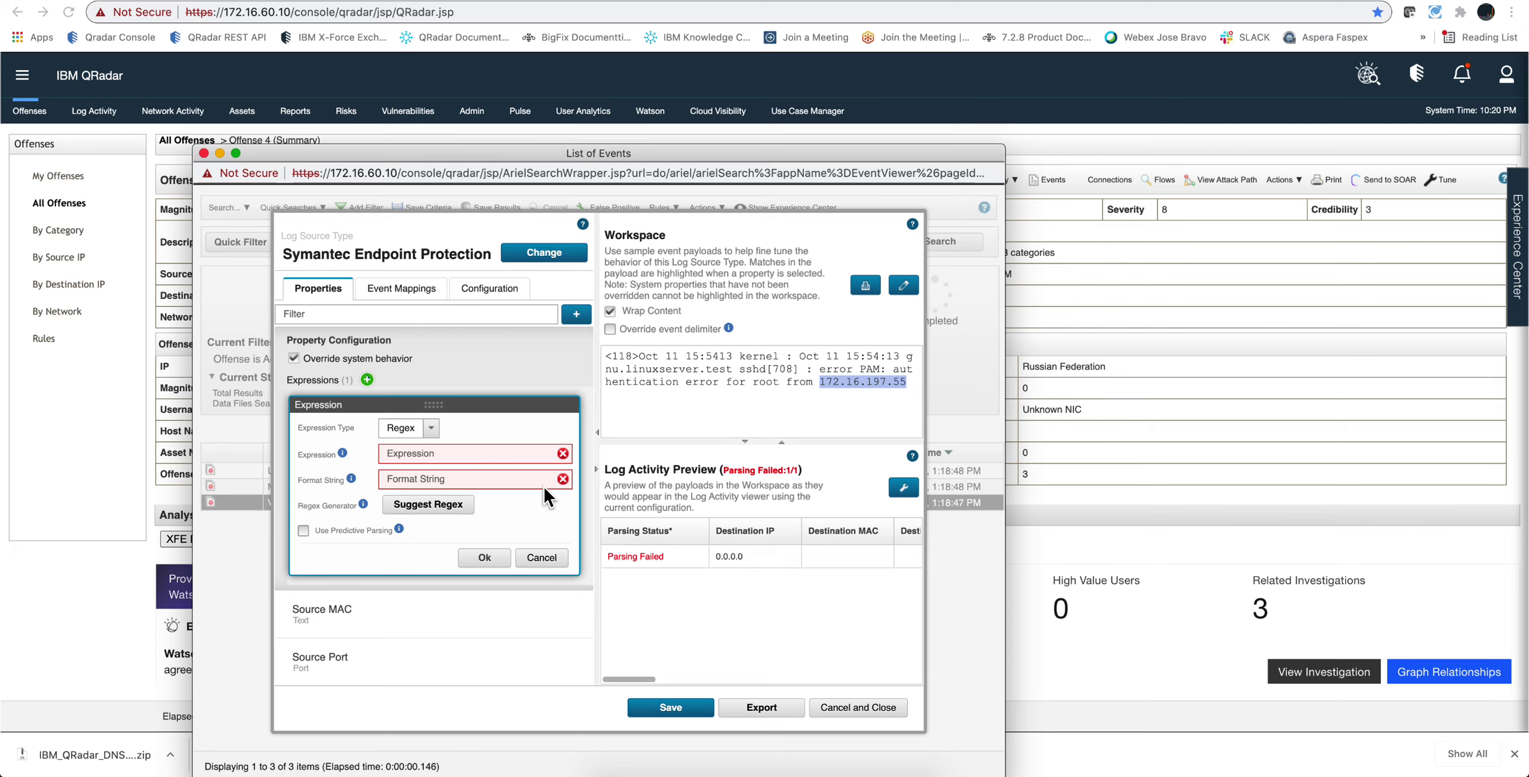
pyautogui.click(428, 503)
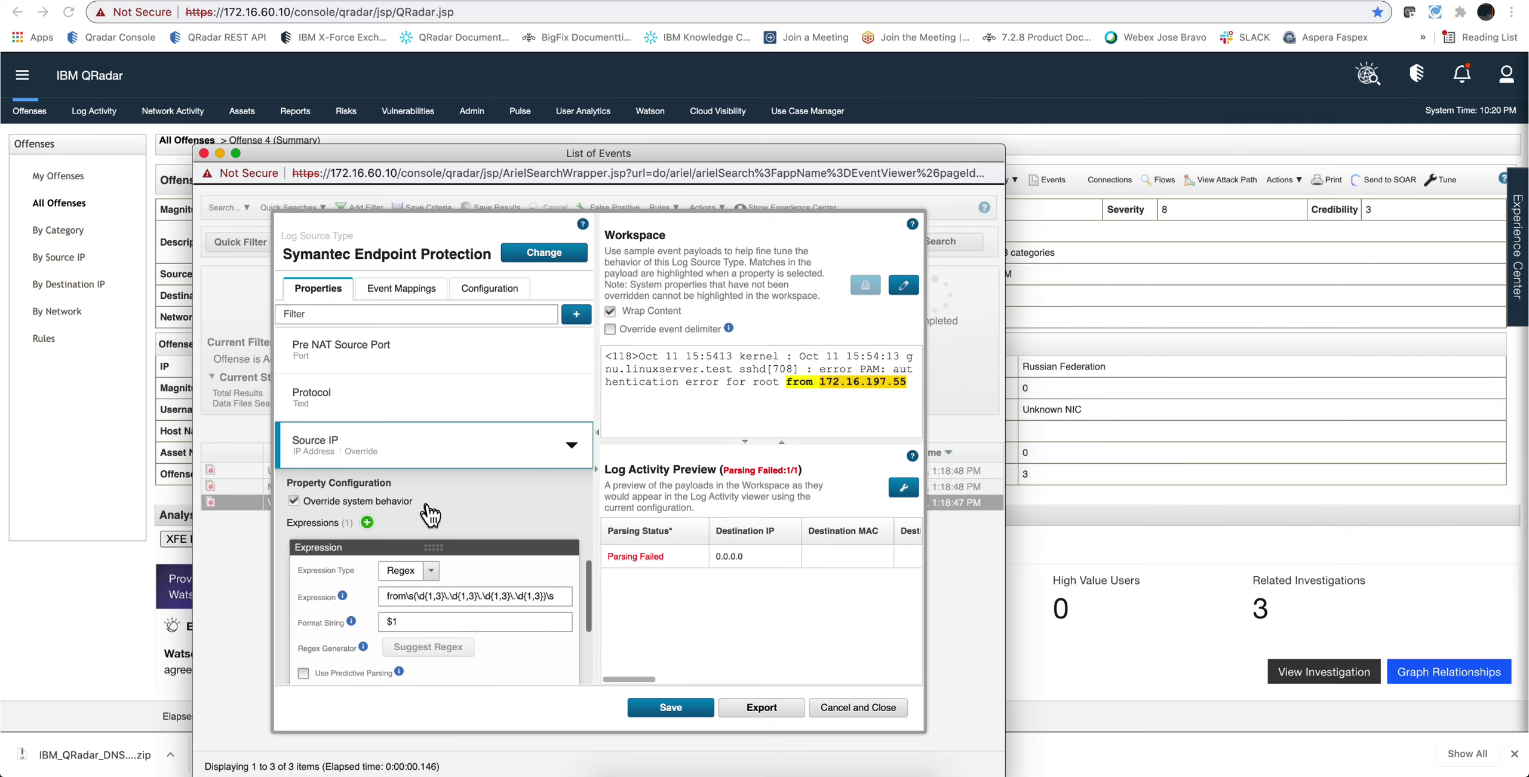